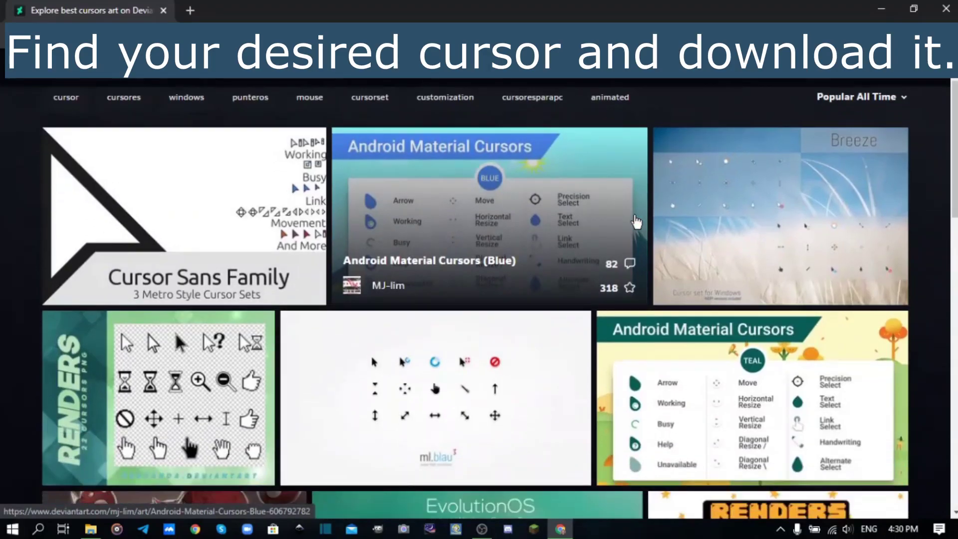
- Browse the DeviantArt cursor gallery and open the SX-Tantrum Blue animated cursor set
scroll(636, 221, "down", 11)
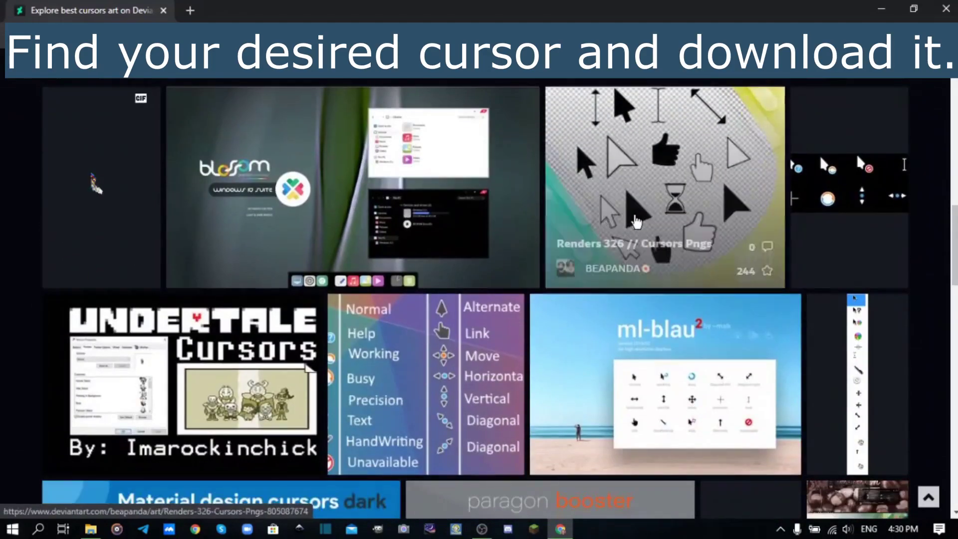
scroll(636, 221, "down", 12)
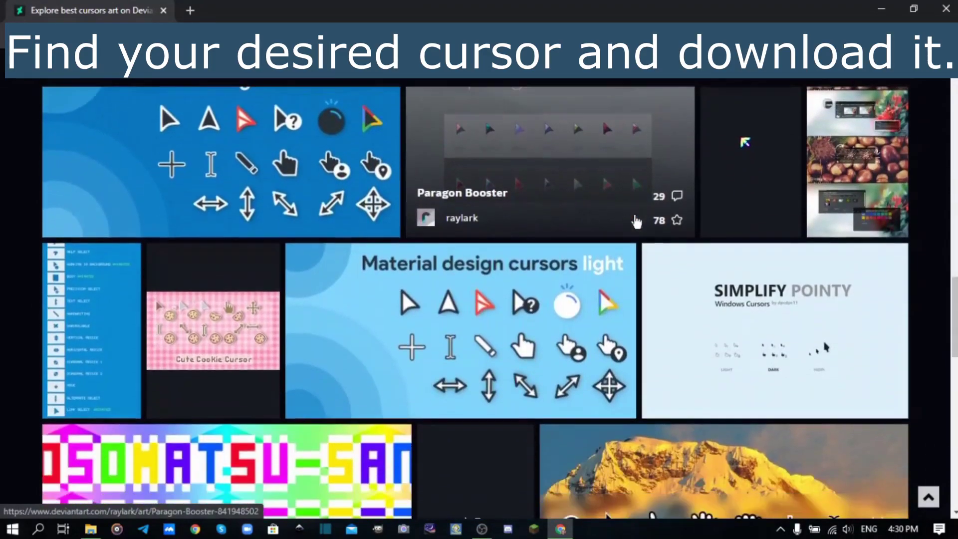
scroll(636, 221, "down", 12)
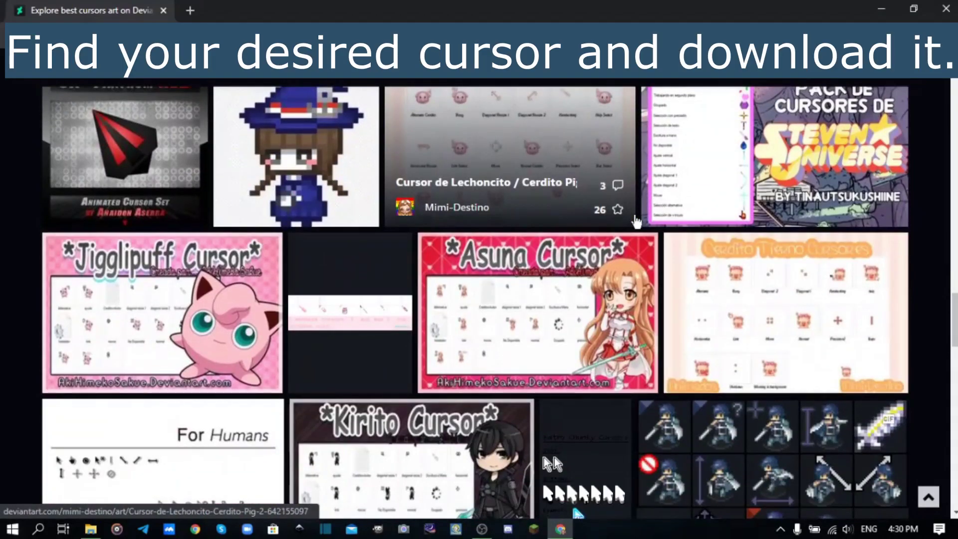
scroll(636, 221, "down", 12)
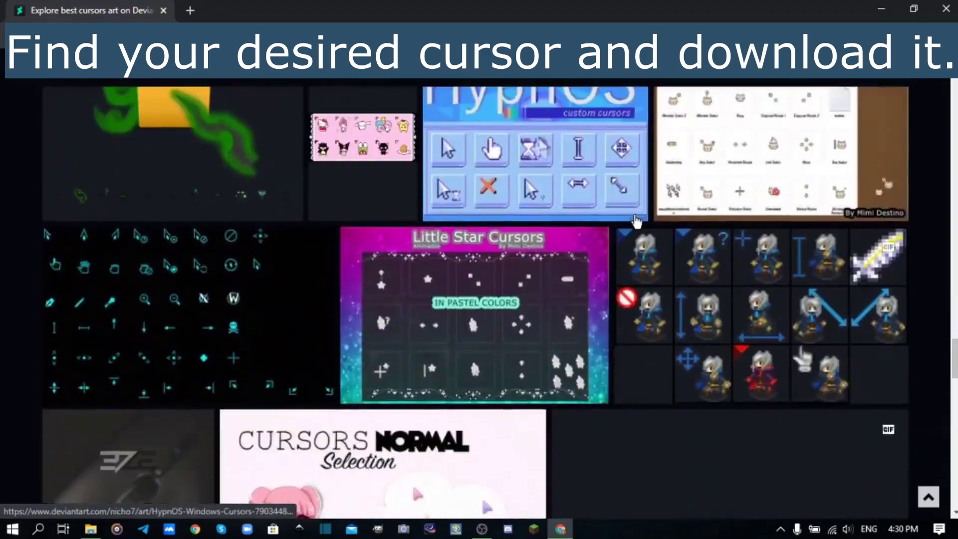
scroll(635, 219, "down", 12)
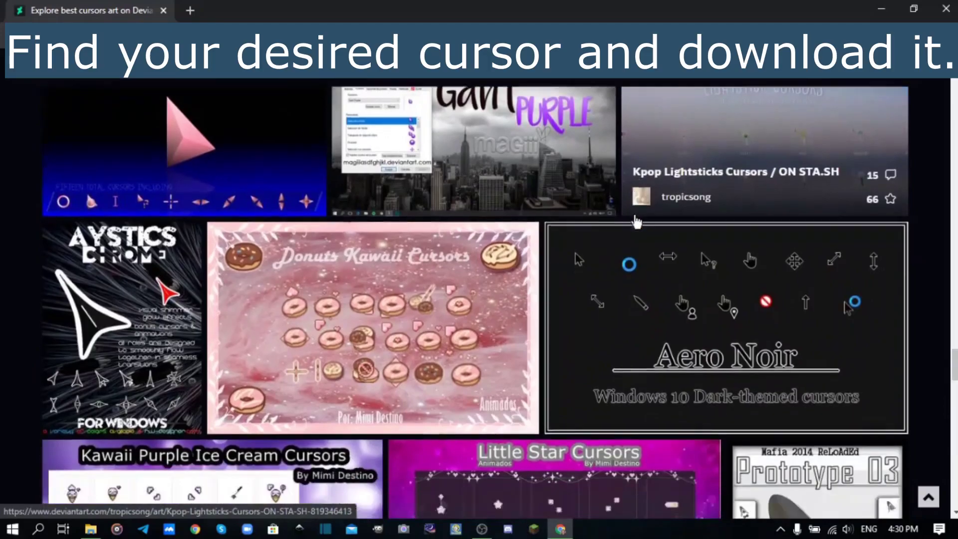
scroll(636, 221, "down", 12)
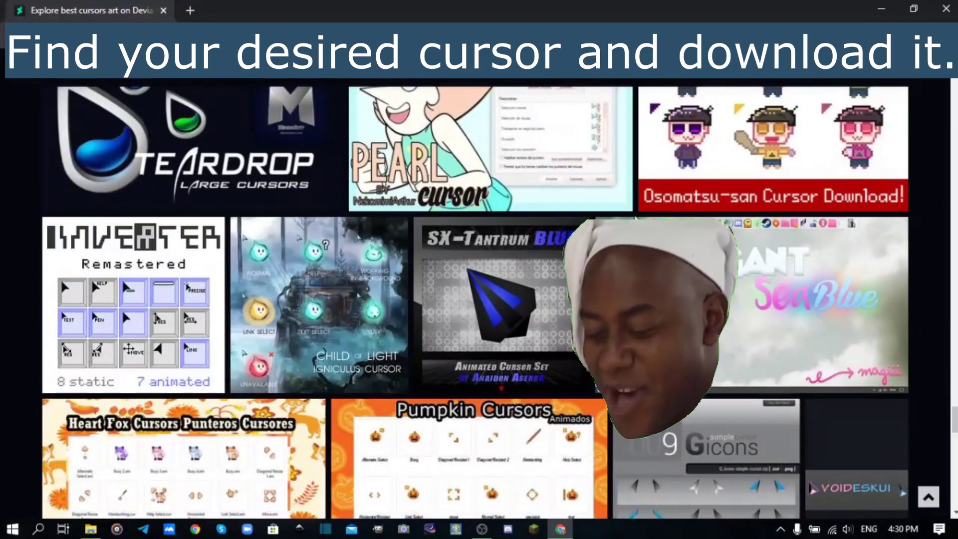
left_click(501, 262)
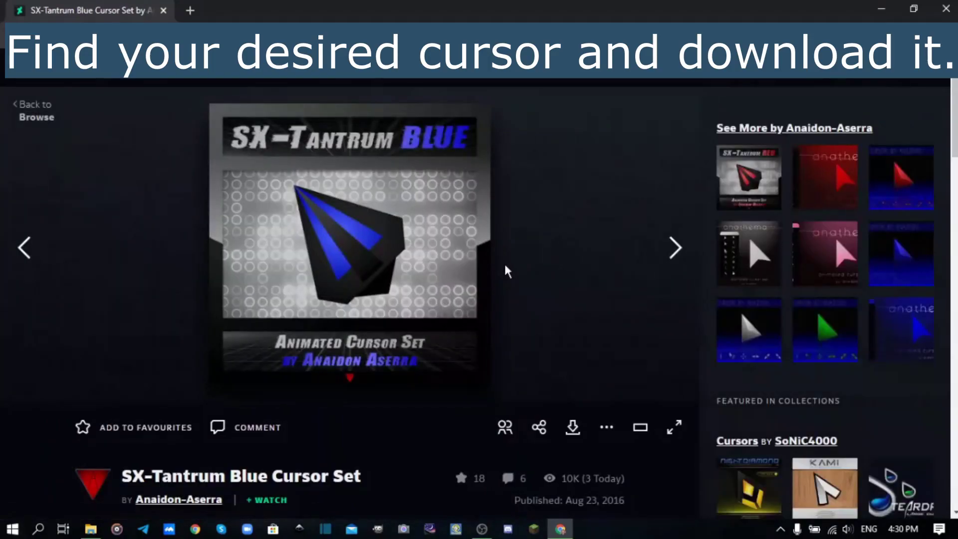
- Download the cursor set as a ZIP archive into a new folder named "custom cursors" inside Downloads
left_click(573, 427)
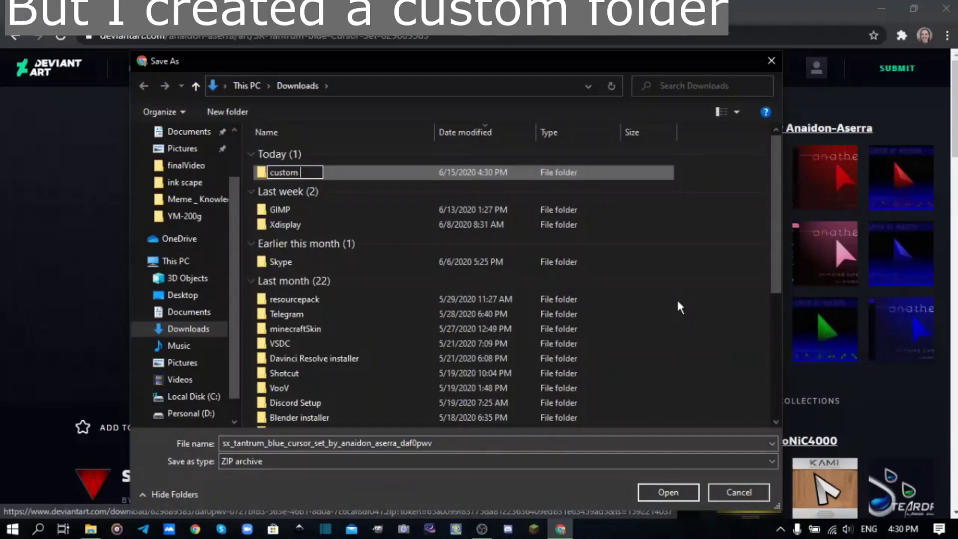
type("cursors")
key("Return")
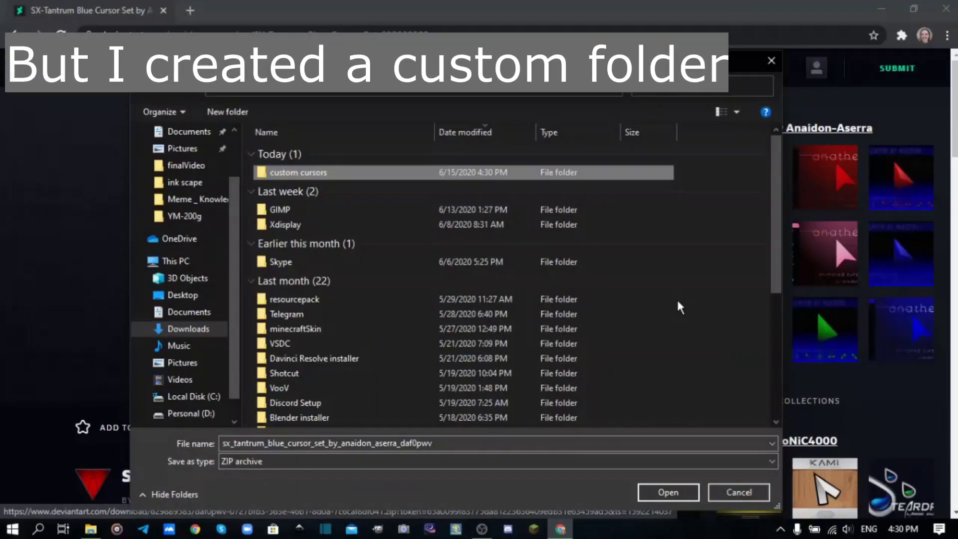
double_click(615, 183)
left_click(694, 493)
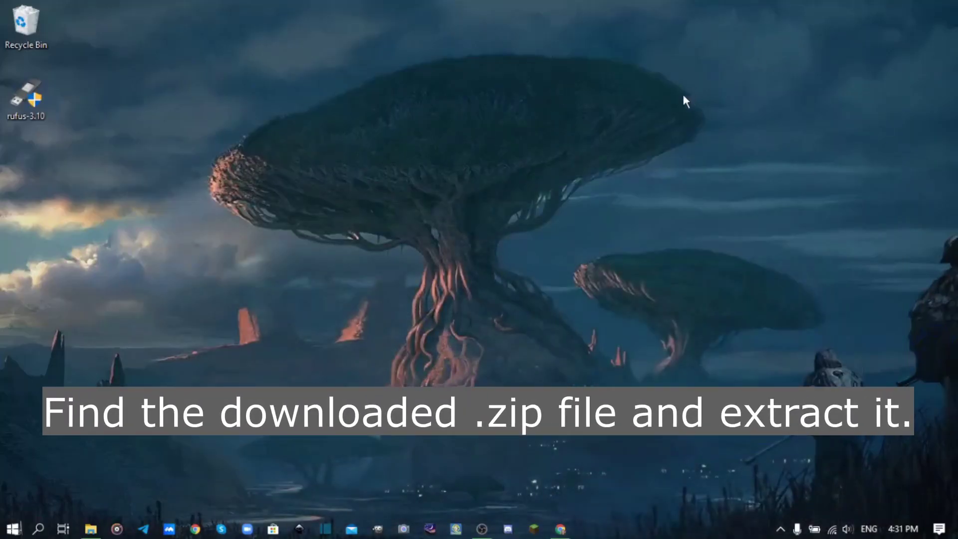
- Switch to File Explorer and open the "custom cursors" folder in Downloads
key("super+e")
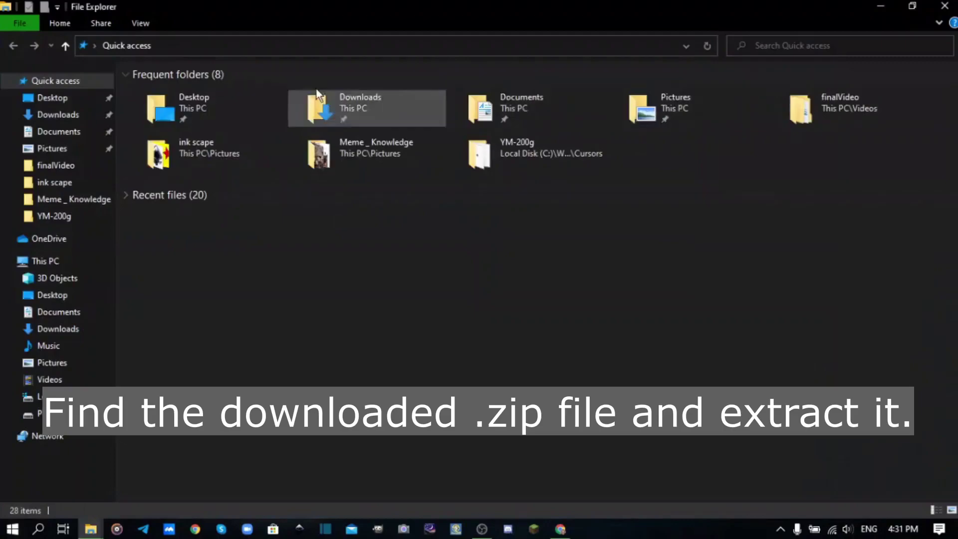
left_click(45, 114)
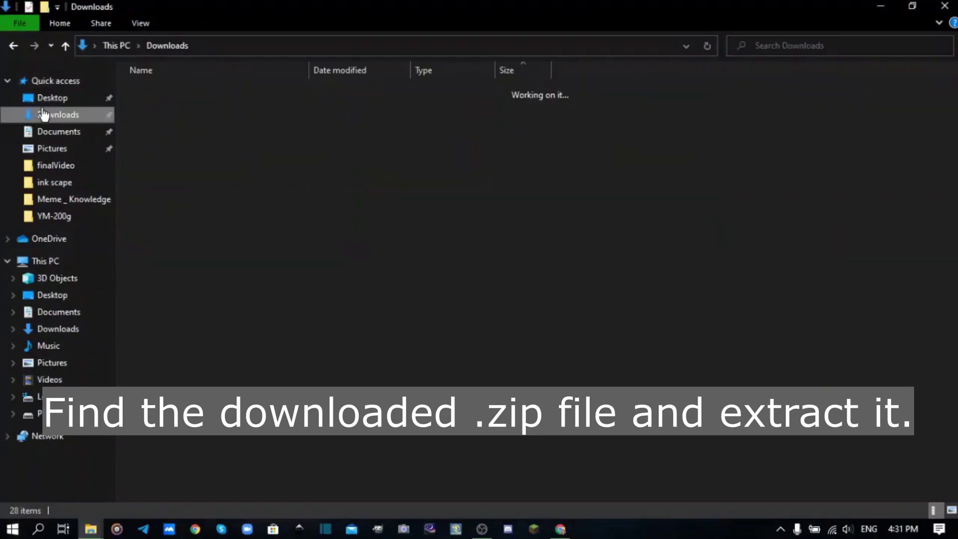
double_click(169, 111)
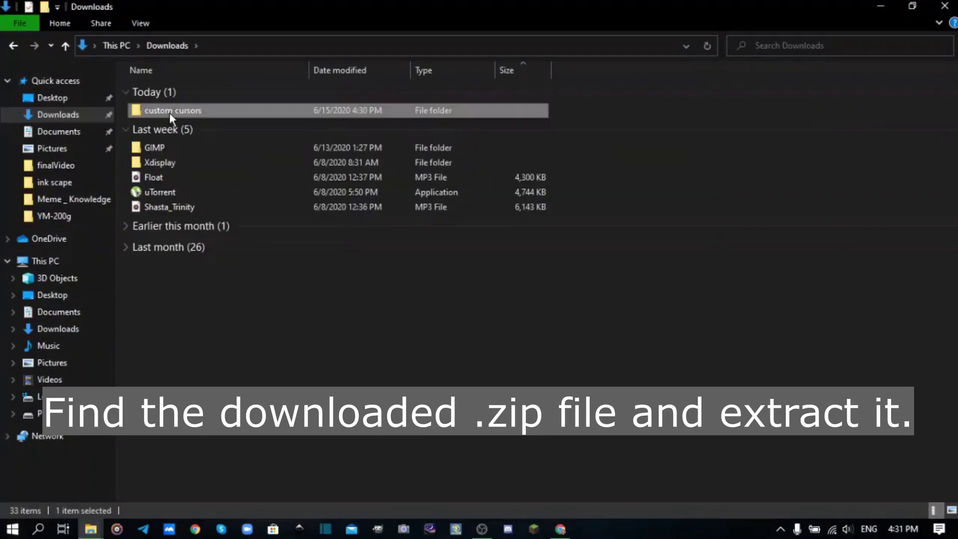
- Extract the downloaded cursor set ZIP archive directly into the current folder with PeaZip
left_click(205, 90)
right_click(204, 88)
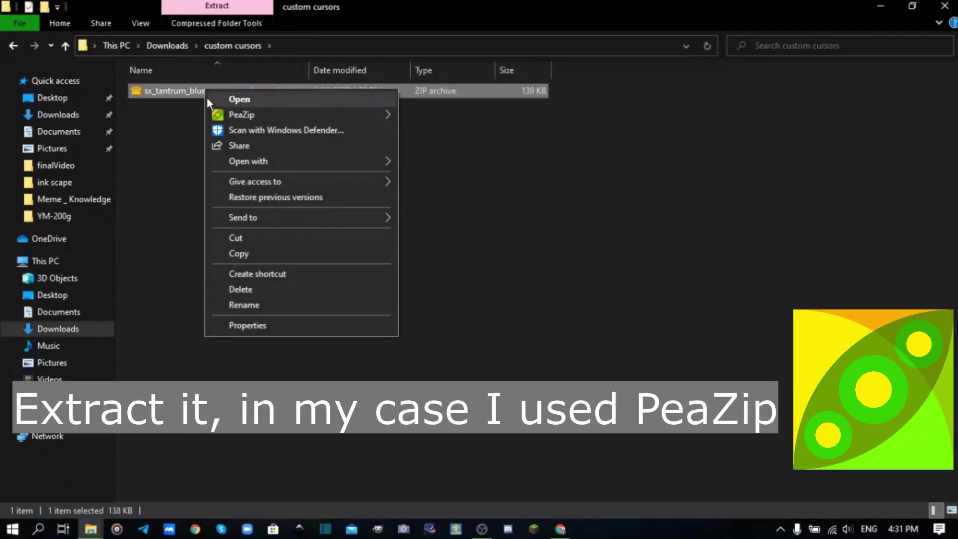
mouse_move(242, 119)
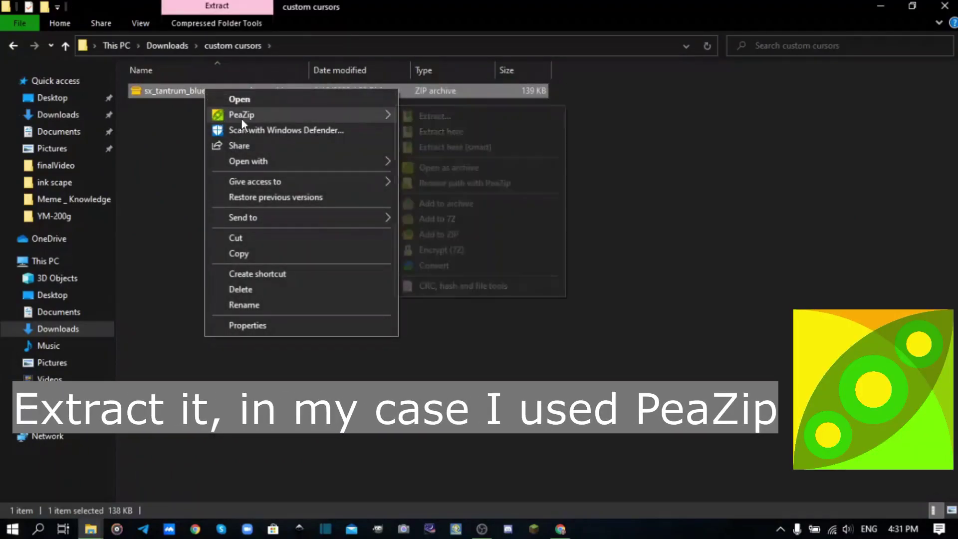
left_click(445, 132)
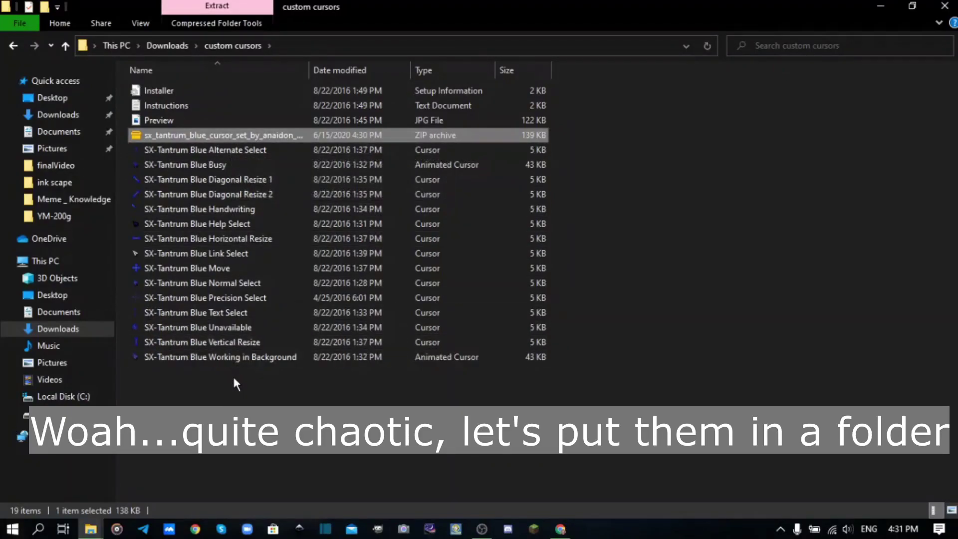
left_click_drag(234, 367, 294, 145)
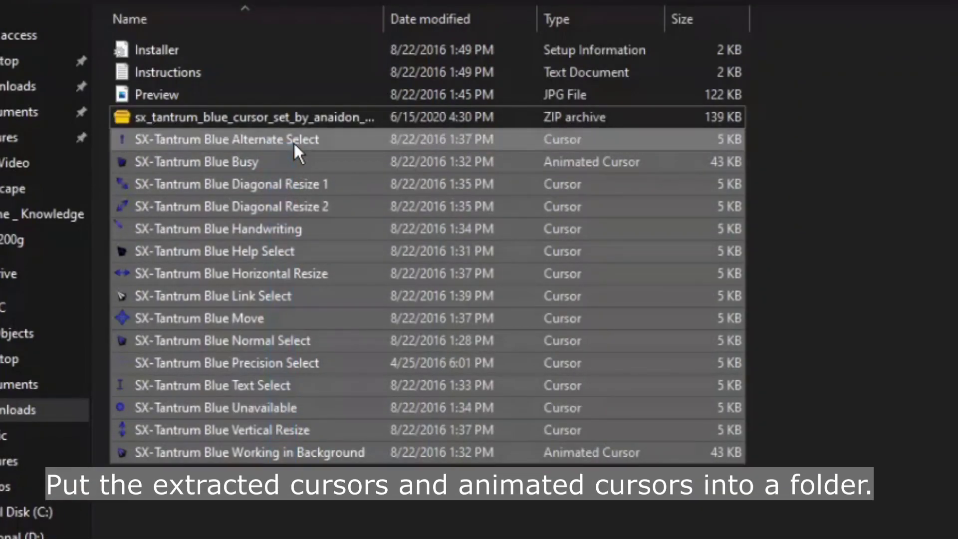
right_click(294, 145)
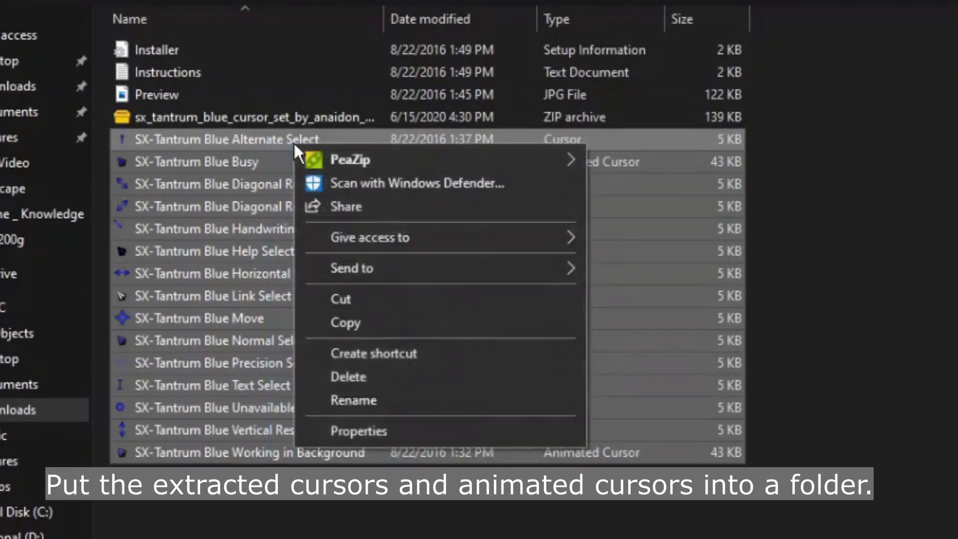
left_click(456, 492)
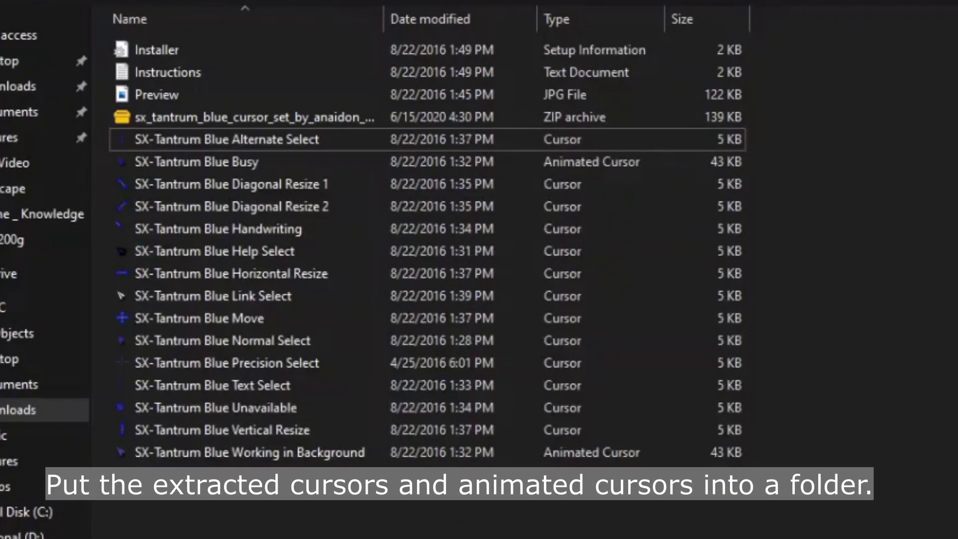
- Create a folder named "new cursor" and move all the extracted SX-Tantrum Blue cursor and animated cursor files into it
right_click(356, 510)
mouse_move(474, 452)
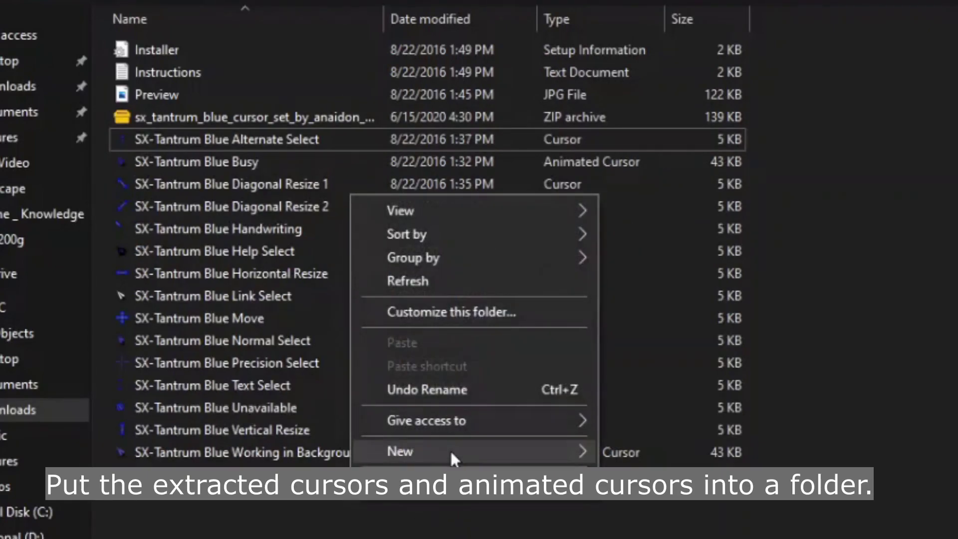
left_click(631, 455)
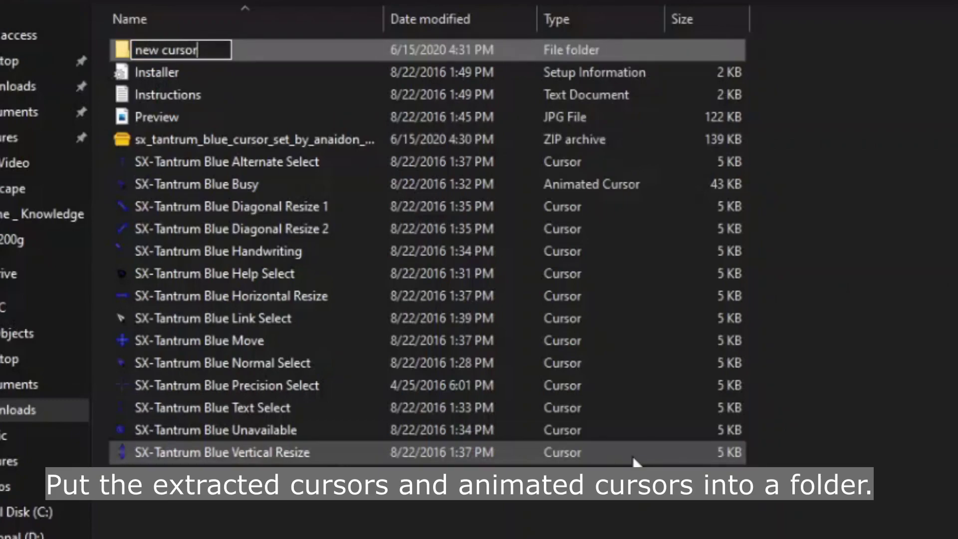
left_click_drag(426, 537, 392, 163)
left_click_drag(273, 289, 297, 50)
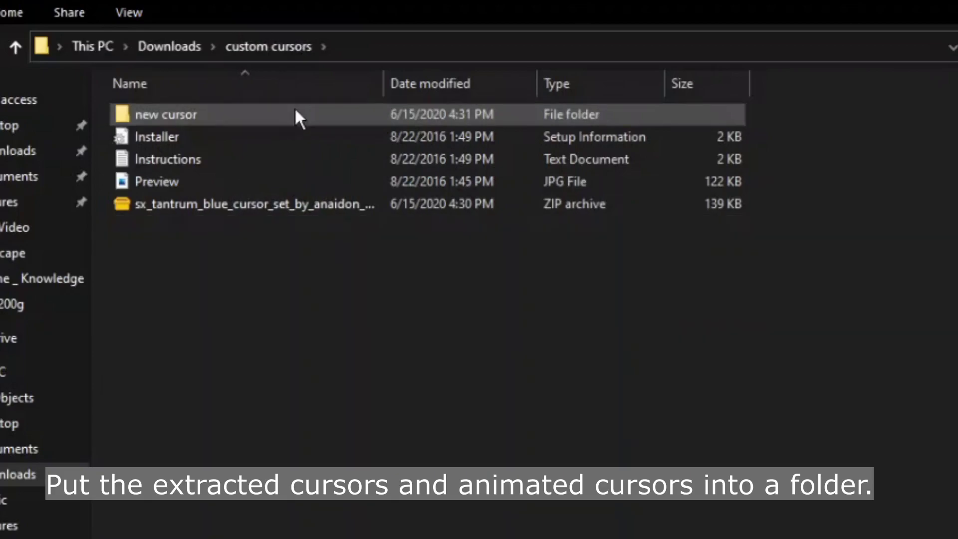
- Copy the "new cursor" folder and go to C:\Windows\Cursors
right_click(294, 111)
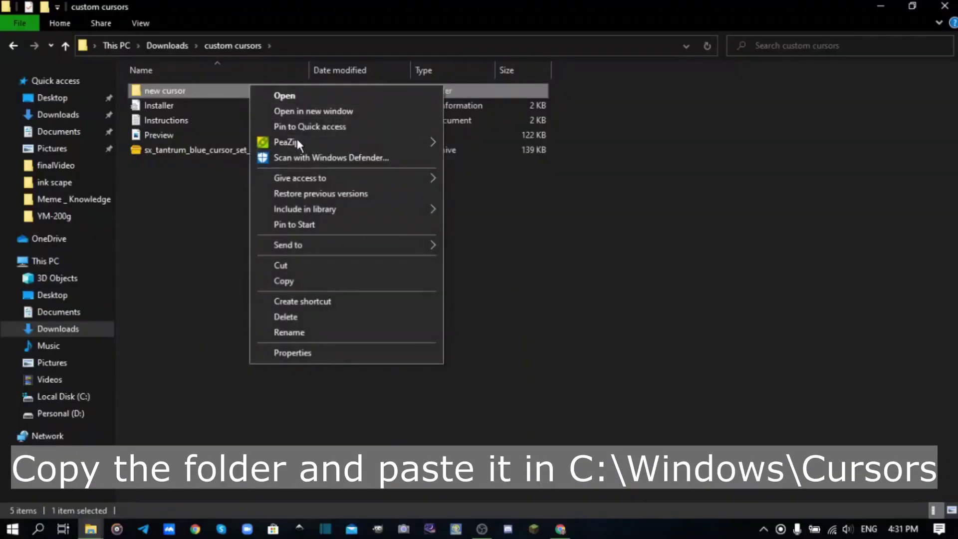
left_click(316, 278)
left_click(318, 45)
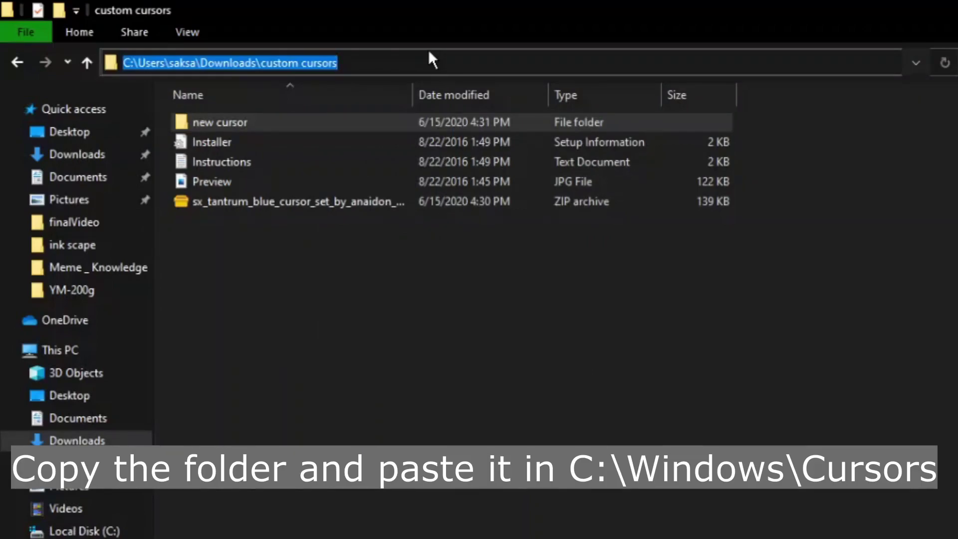
type("c")
type("C")
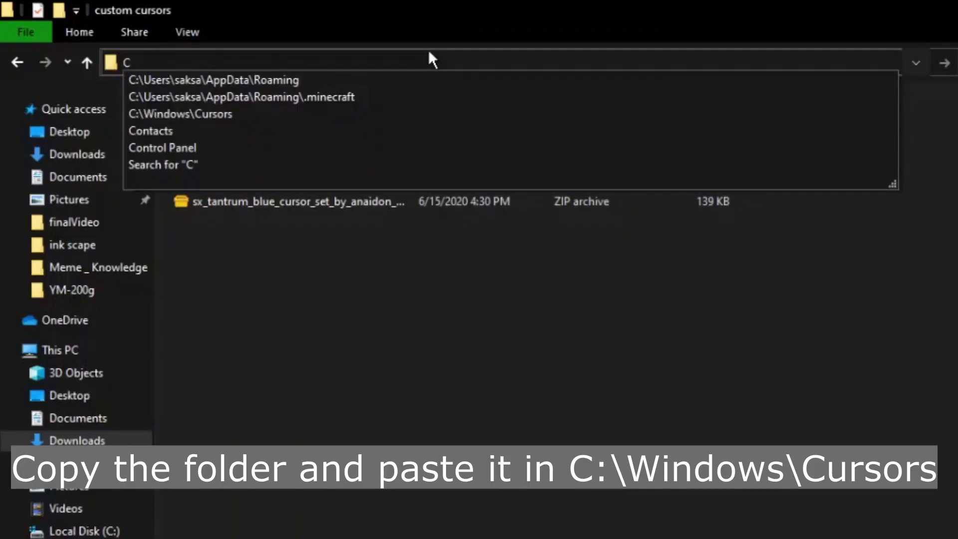
key("Down")
key("Down")
key("Down")
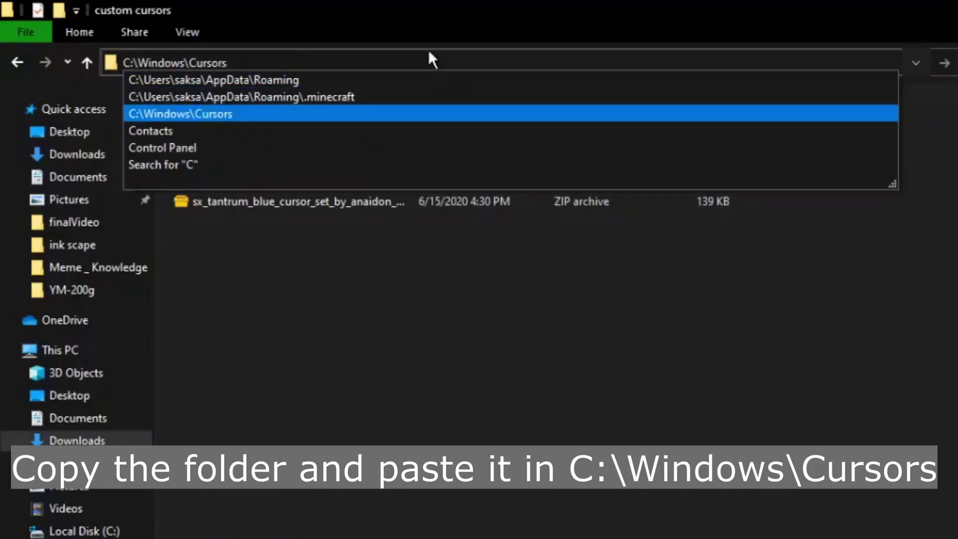
key("Return")
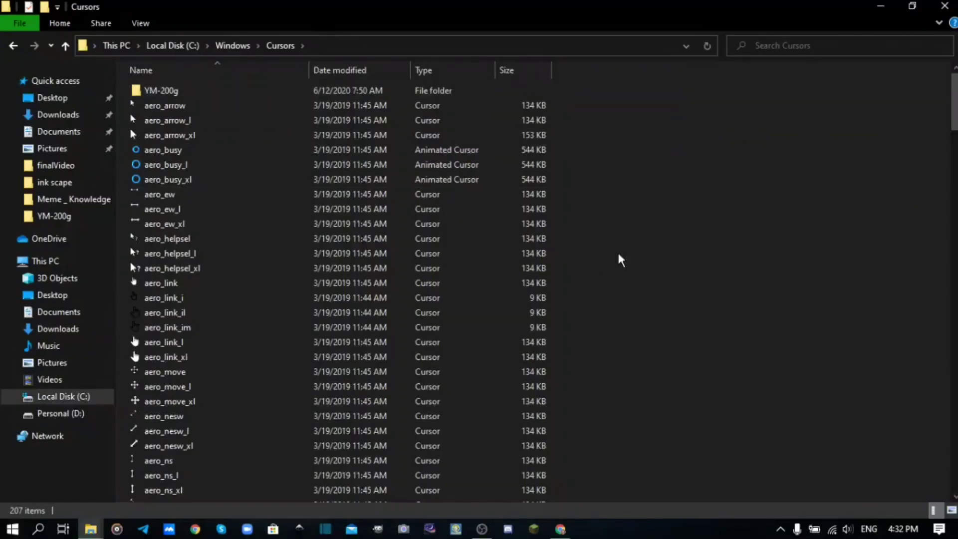
- Paste the copied folder into the Windows Cursors folder, granting administrator permission for the copy
right_click(848, 331)
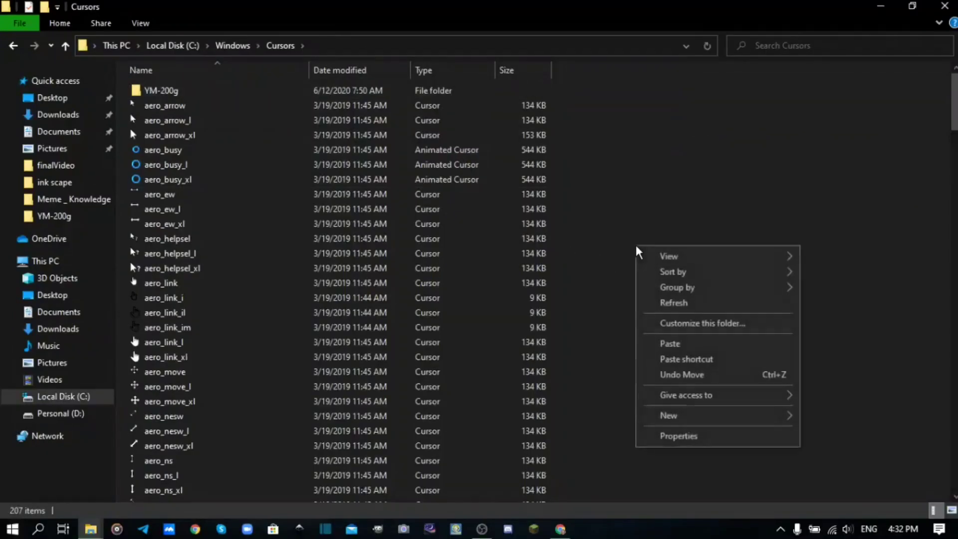
left_click(697, 344)
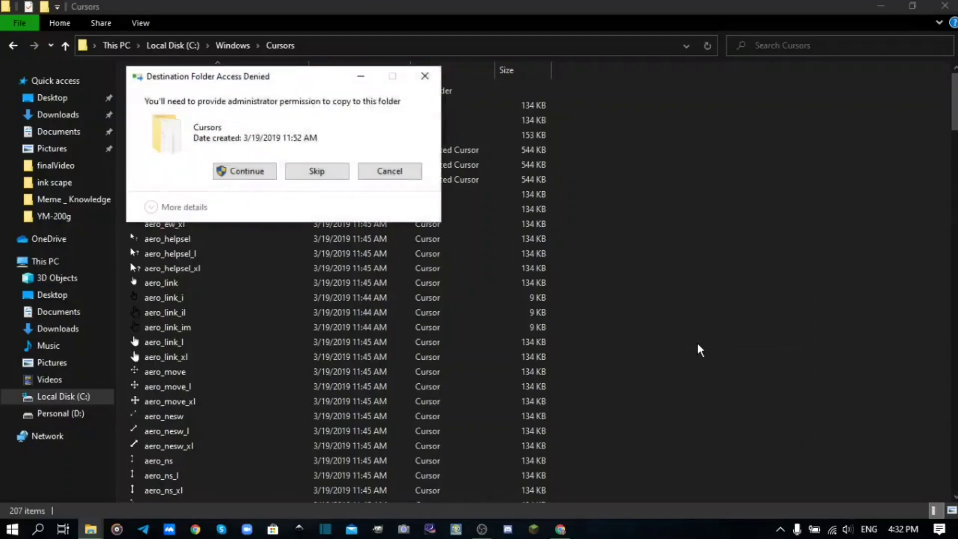
left_click(235, 179)
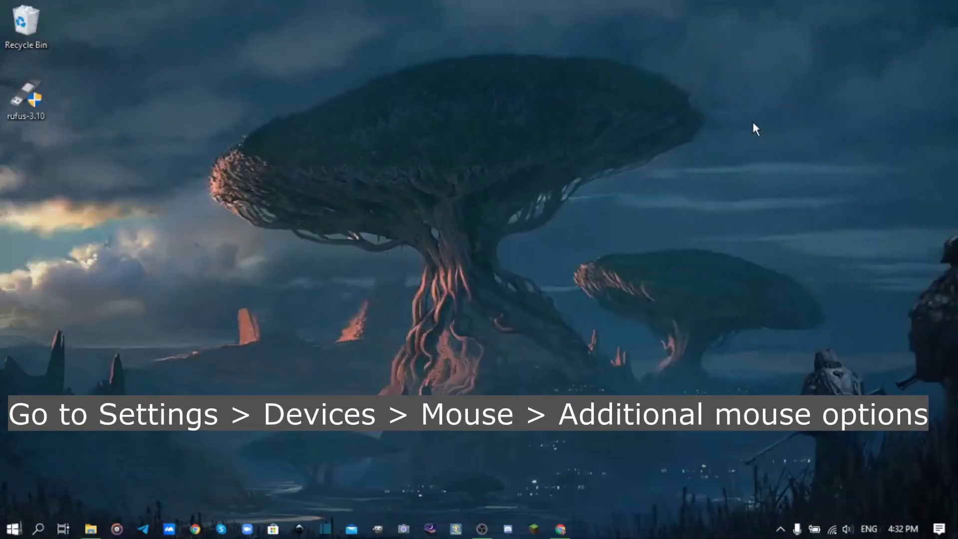
- Open the additional mouse options from the Mouse page of Windows Settings and show the pointer scheme settings
key("super+i")
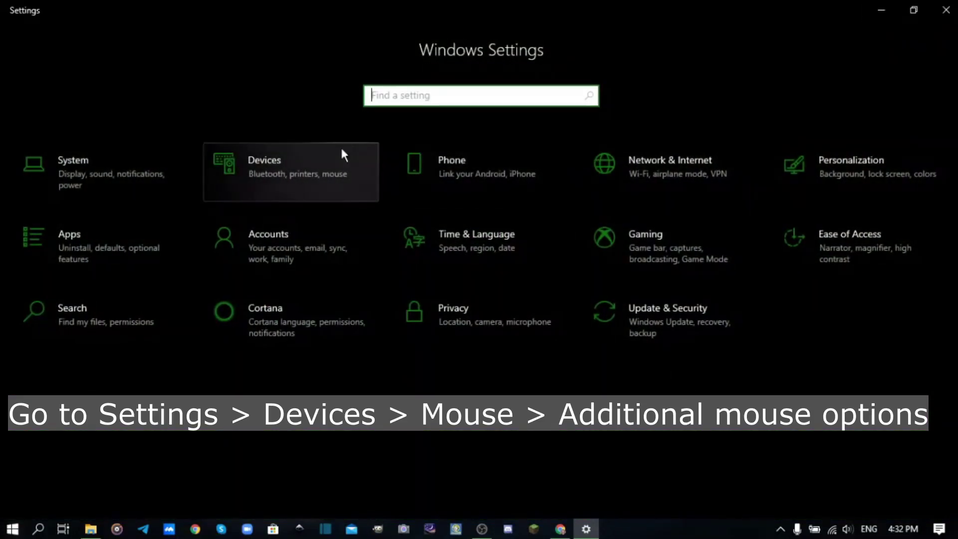
left_click(331, 155)
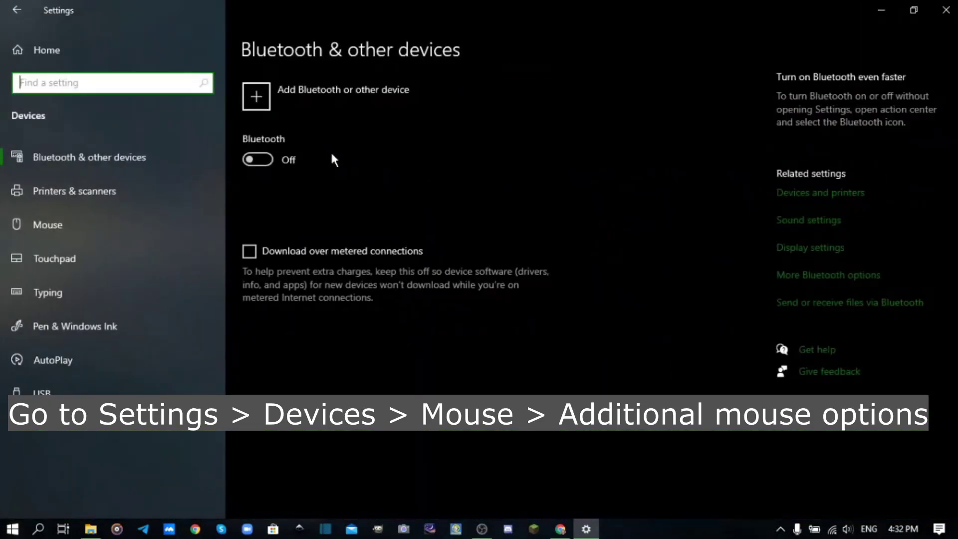
left_click(152, 226)
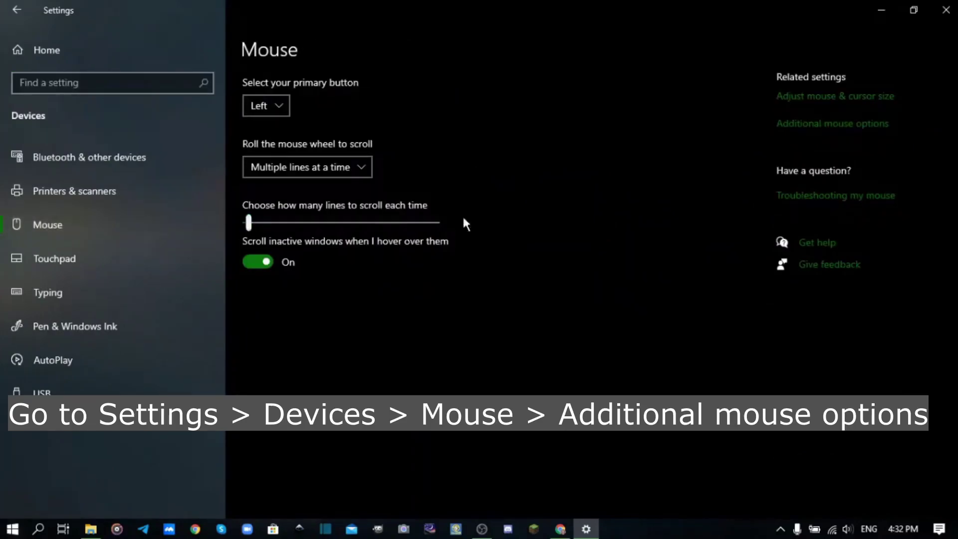
left_click(809, 125)
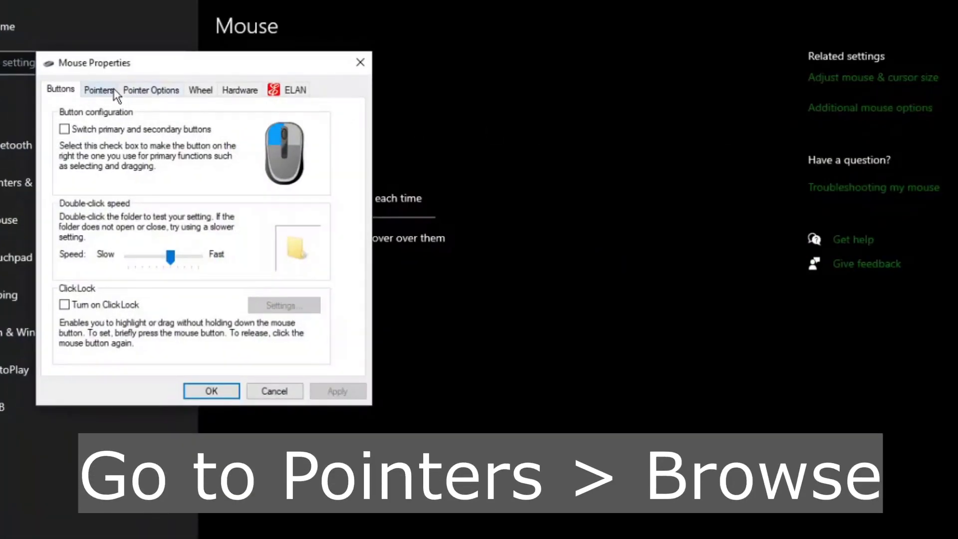
left_click(113, 90)
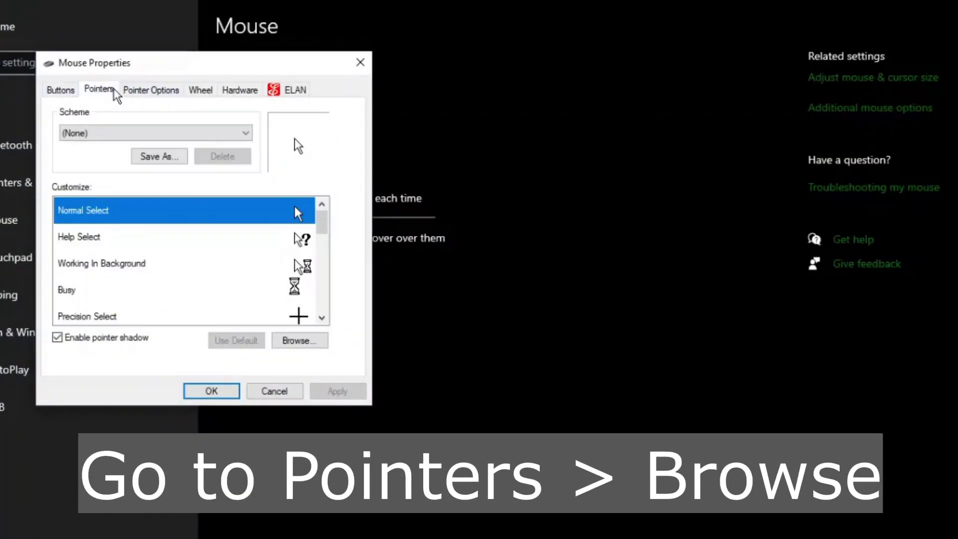
- Assign the SX-Tantrum Blue Normal Select file from the "new cursor" folder to the Normal Select pointer
left_click(124, 133)
left_click(125, 133)
left_click(306, 340)
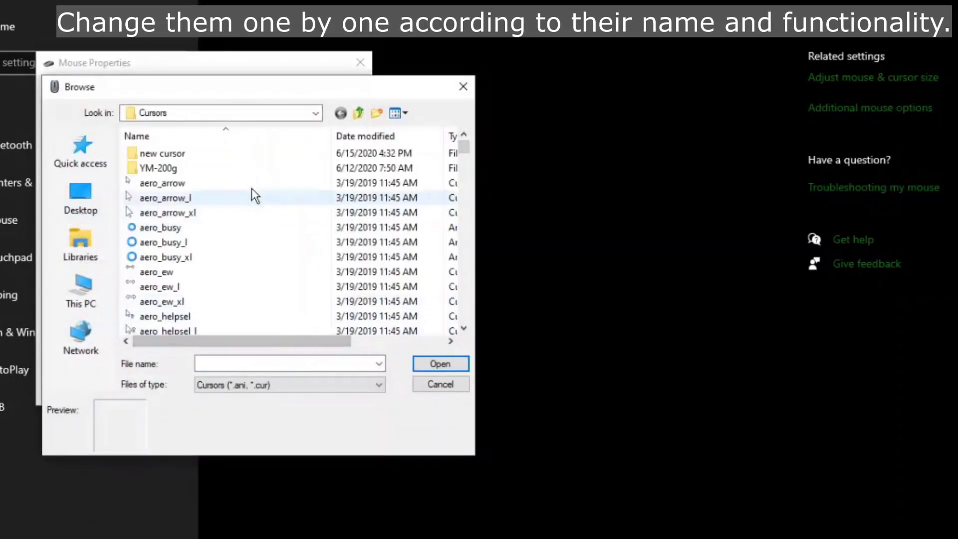
double_click(242, 154)
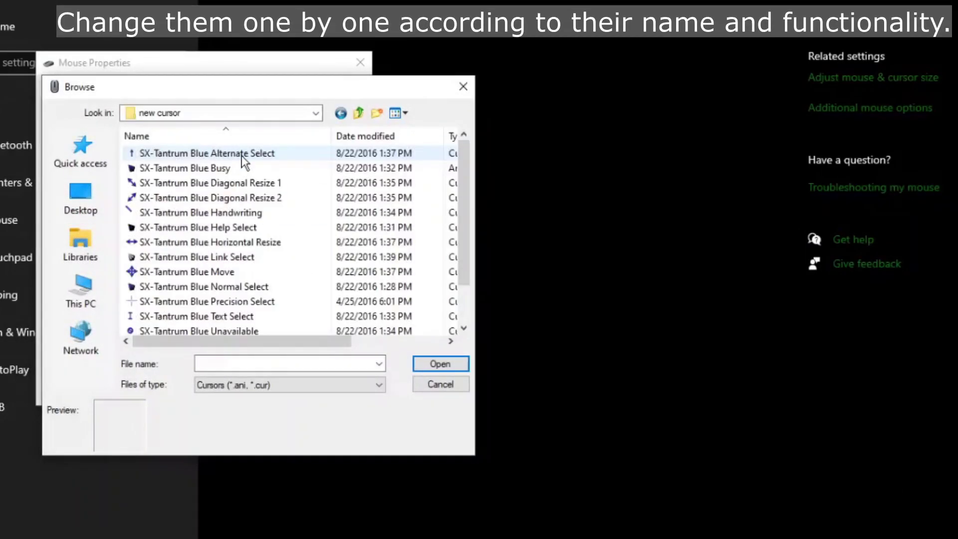
left_click_drag(292, 95, 623, 65)
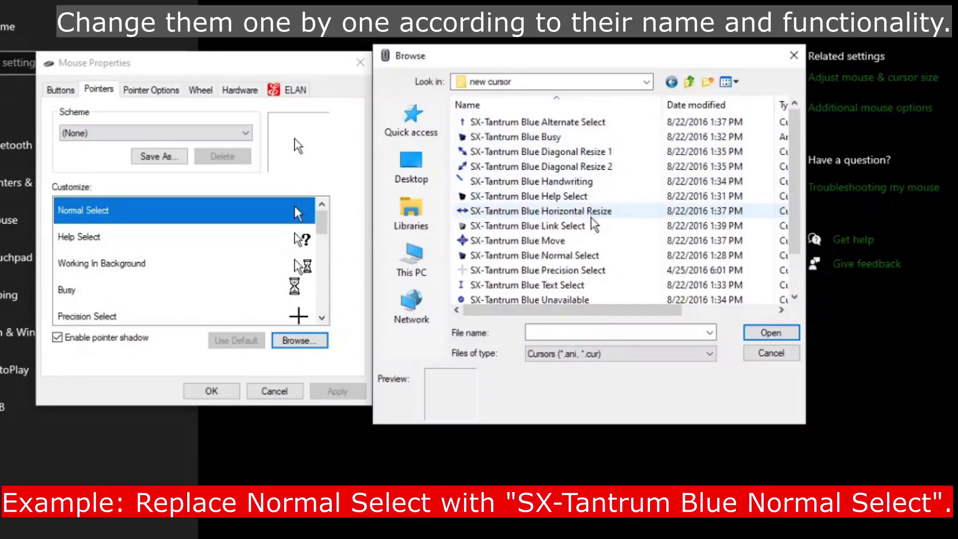
left_click(591, 257)
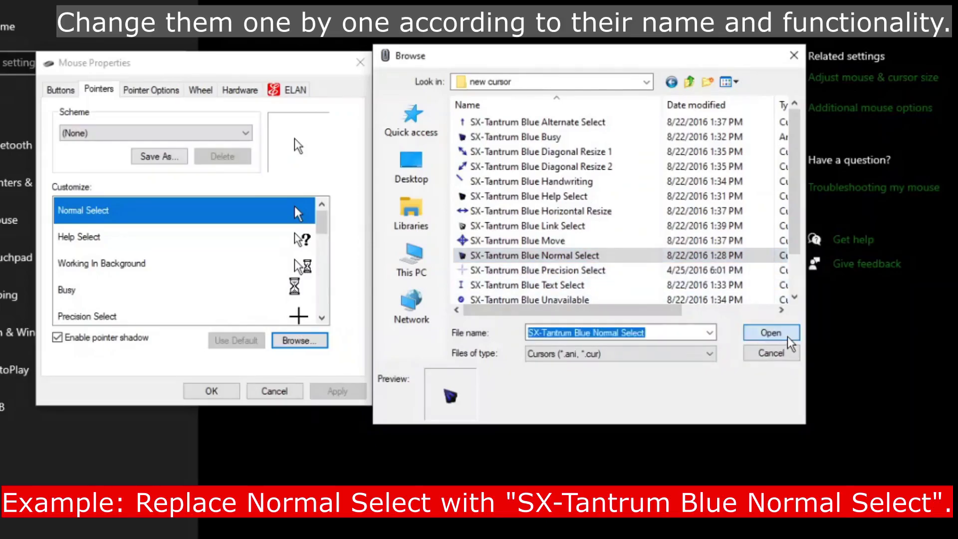
left_click(778, 335)
- Assign the matching SX-Tantrum Blue files to the Help Select and Working In Background pointers
left_click(267, 242)
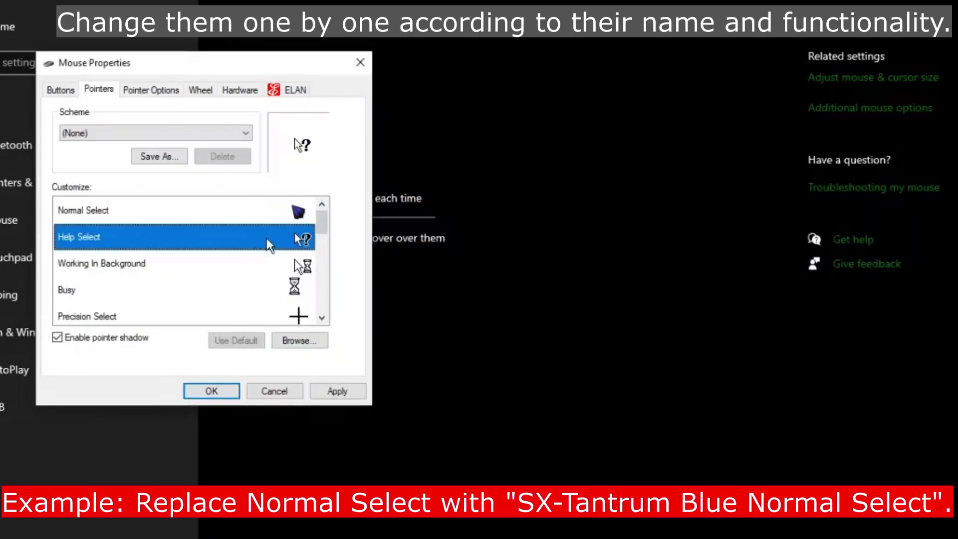
left_click(302, 344)
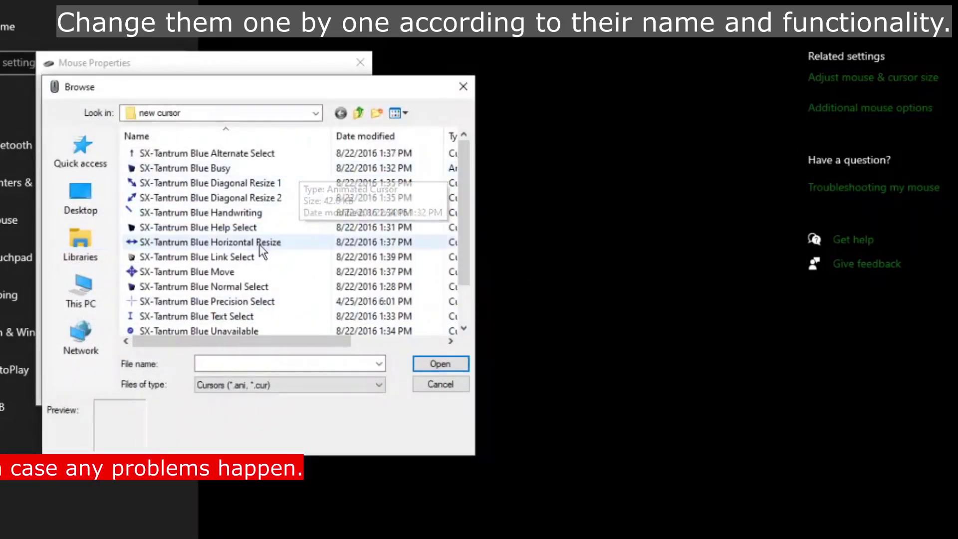
left_click(225, 227)
left_click(440, 364)
left_click(253, 262)
left_click(298, 340)
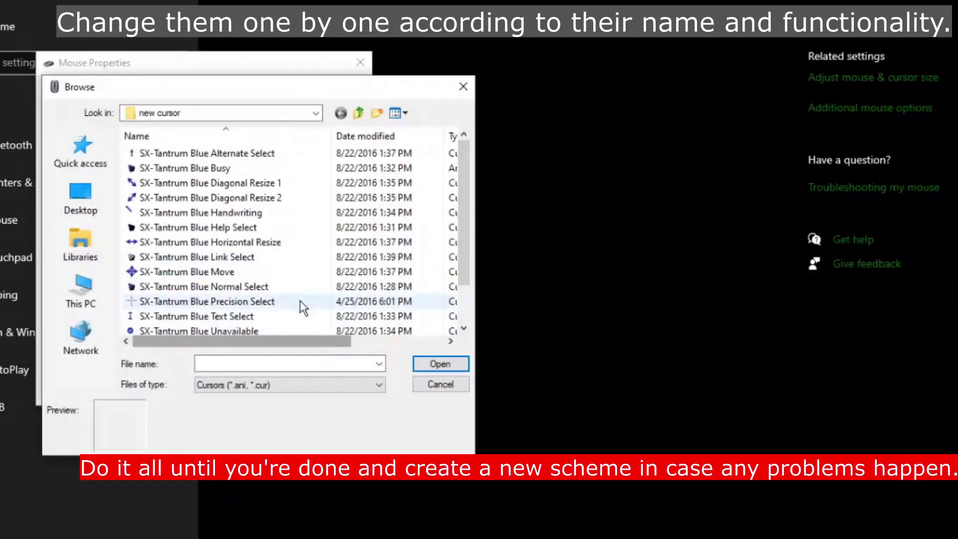
scroll(264, 299, "down", 1)
double_click(280, 317)
- Replace the Busy and Precision Select pointers with SX-Tantrum Blue Busy and SX-Tantrum Blue Precision Select
left_click(289, 289)
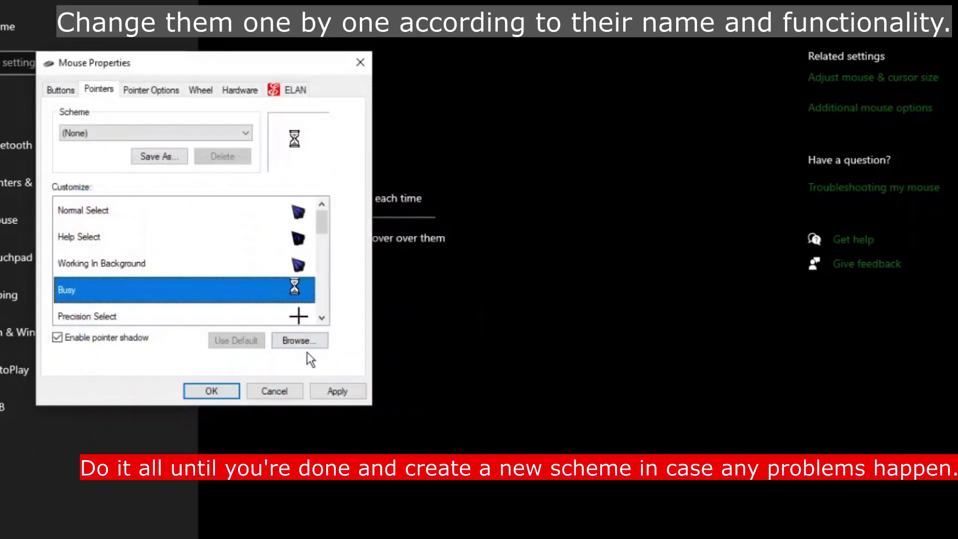
left_click(307, 343)
left_click(343, 169)
key("Return")
left_click(219, 312)
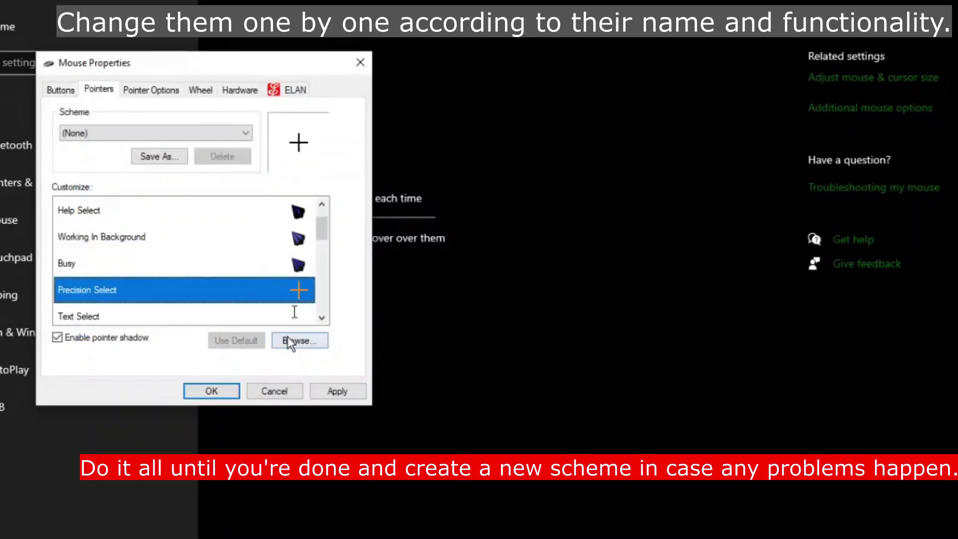
left_click(289, 339)
left_click(157, 301)
left_click(431, 364)
- Set the Text Select pointer to the SX-Tantrum Blue Text Select cursor file
scroll(193, 239, "down", 2)
scroll(171, 242, "up", 1)
left_click(171, 242)
left_click(301, 337)
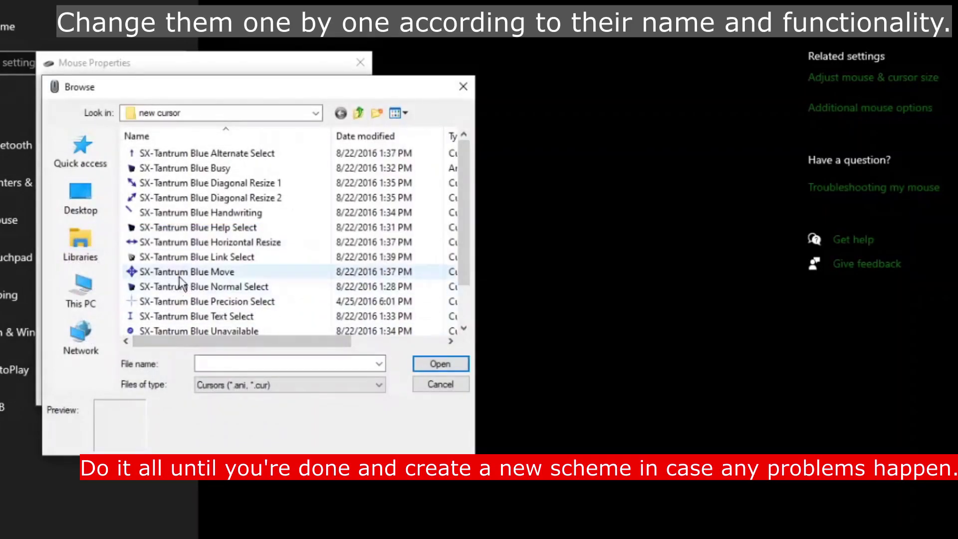
left_click(170, 316)
left_click(417, 366)
- Assign SX-Tantrum Blue Handwriting and SX-Tantrum Blue Unavailable to the Handwriting and Unavailable pointers
left_click(224, 252)
left_click(302, 339)
left_click(285, 213)
left_click(440, 364)
left_click(271, 295)
left_click(299, 341)
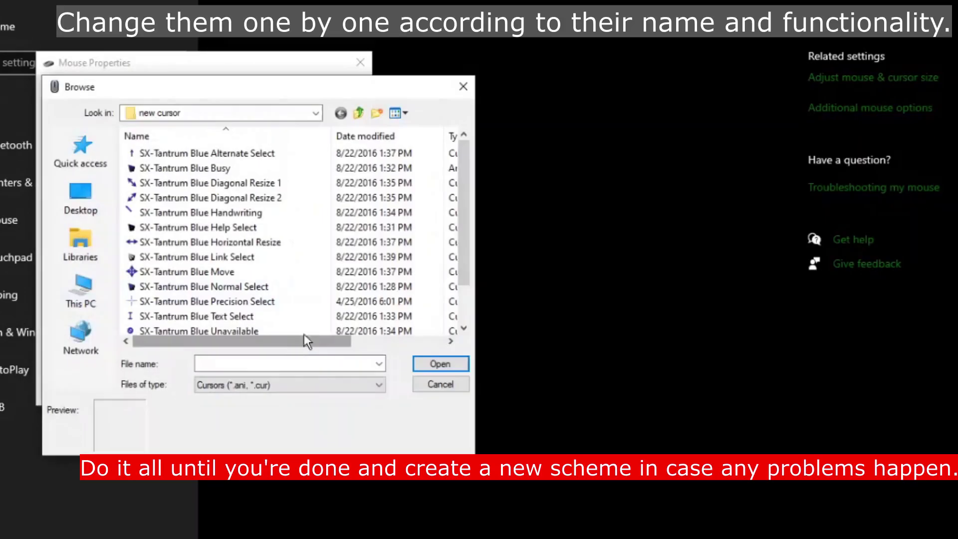
left_click(349, 330)
left_click(439, 364)
- Replace the Vertical Resize and Horizontal Resize pointers with their SX-Tantrum Blue counterparts
left_click(278, 315)
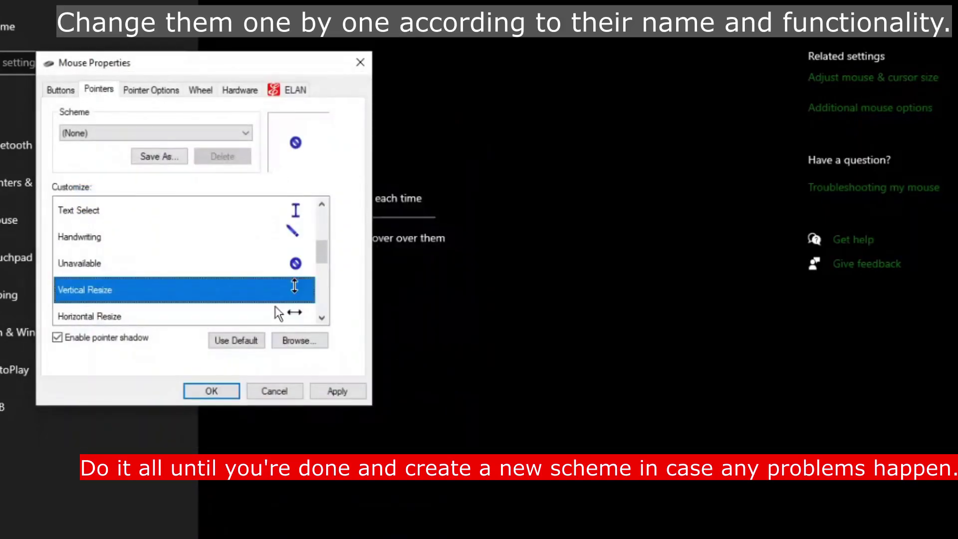
left_click(316, 338)
scroll(215, 269, "down", 1)
left_click(205, 298)
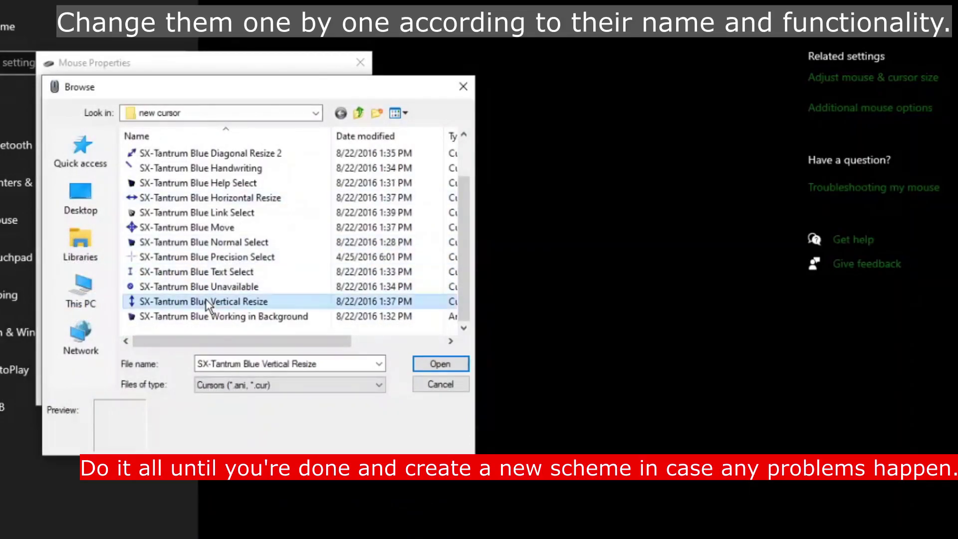
key("Return")
left_click(278, 312)
left_click(304, 336)
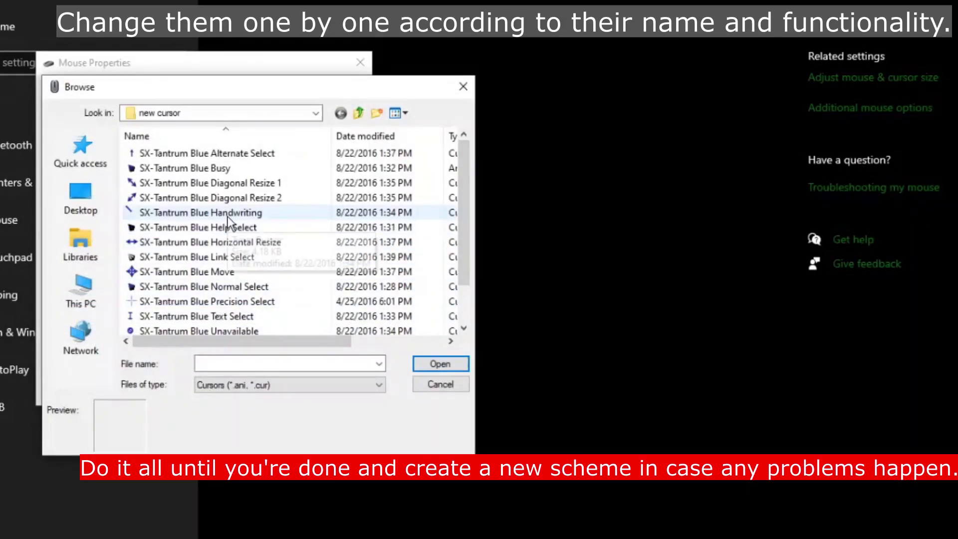
left_click(222, 242)
left_click(434, 363)
- Assign the SX-Tantrum Blue Diagonal Resize 1 and Diagonal Resize 2 files to the two matching diagonal resize pointers
scroll(237, 300, "down", 1)
left_click(228, 241)
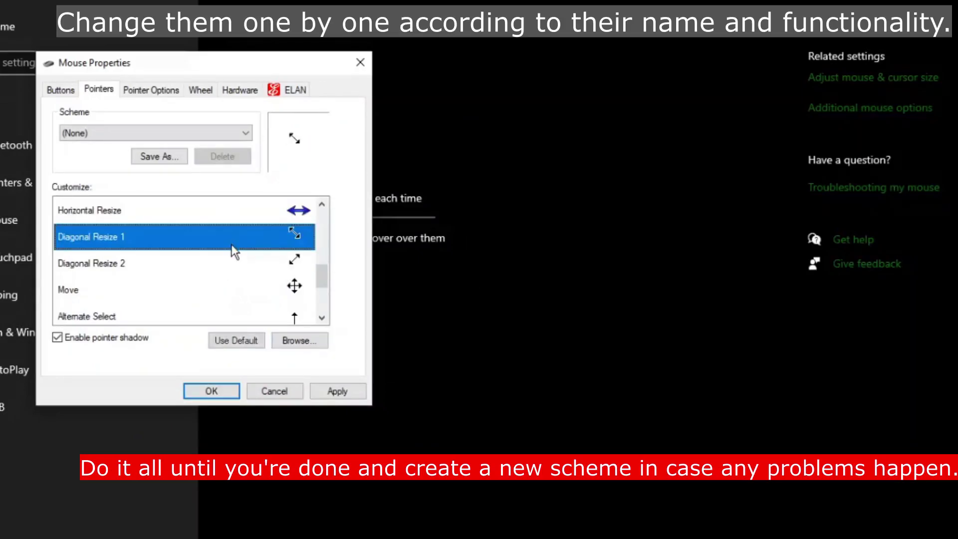
left_click(306, 342)
left_click(230, 187)
left_click(429, 363)
left_click(271, 261)
left_click(235, 196)
left_click(436, 364)
- Set the Move and Alternate Select pointers to SX-Tantrum Blue Move and SX-Tantrum Blue Alternate Select
left_click(271, 290)
left_click(305, 345)
left_click(193, 270)
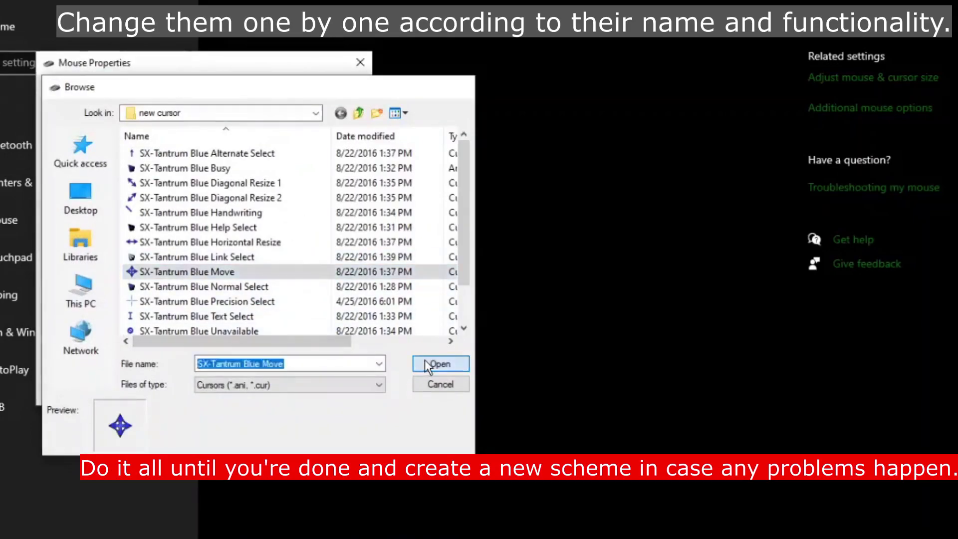
left_click(435, 364)
scroll(259, 301, "down", 1)
left_click(281, 236)
left_click(307, 338)
left_click(239, 154)
left_click(417, 368)
- Assign SX-Tantrum Blue Link Select to the Link Select pointer and apply the pointer changes
left_click(279, 265)
left_click(308, 342)
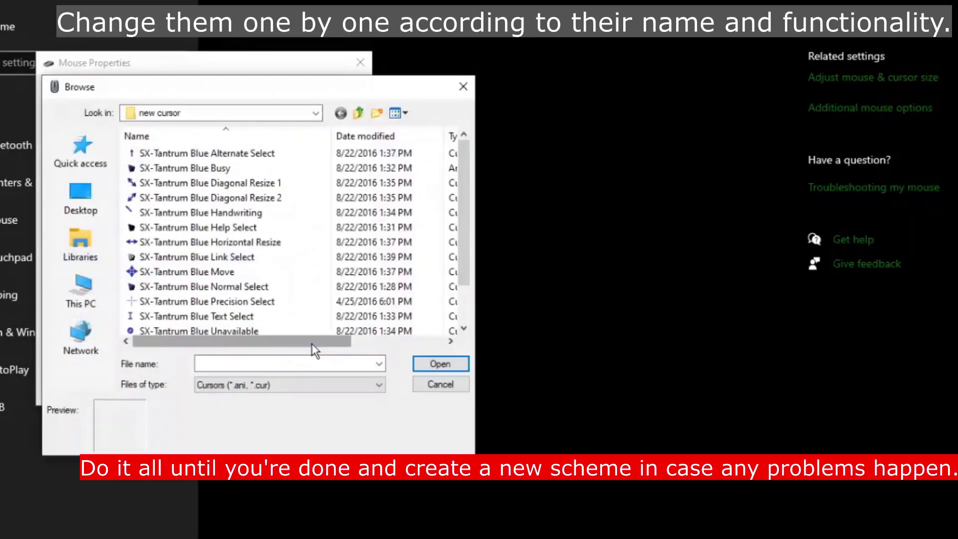
scroll(280, 192, "down", 1)
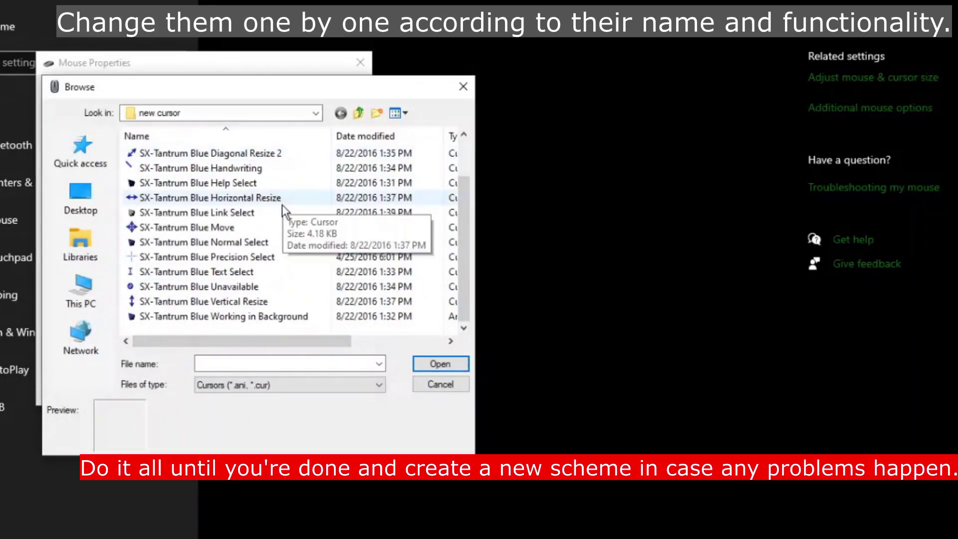
scroll(272, 214, "up", 1)
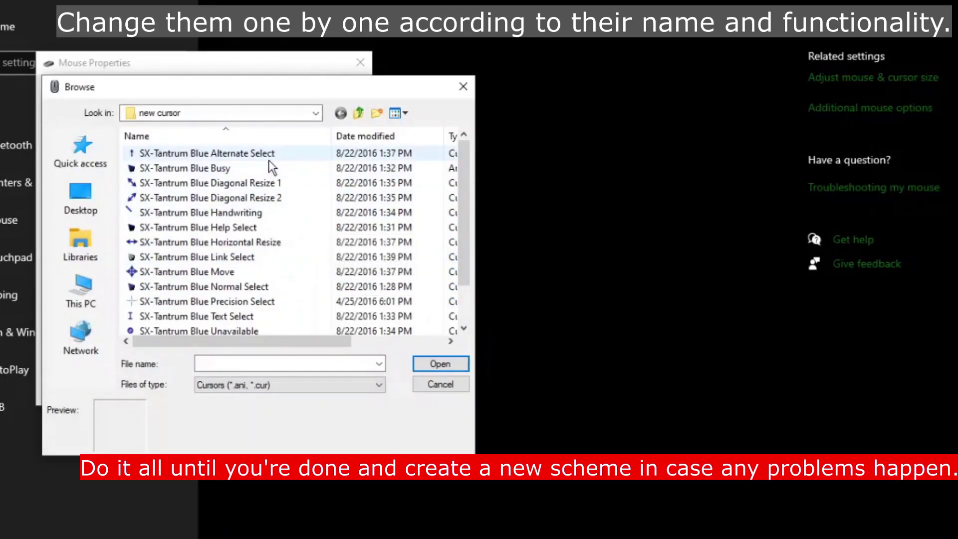
left_click(197, 257)
left_click(440, 363)
scroll(254, 303, "down", 1)
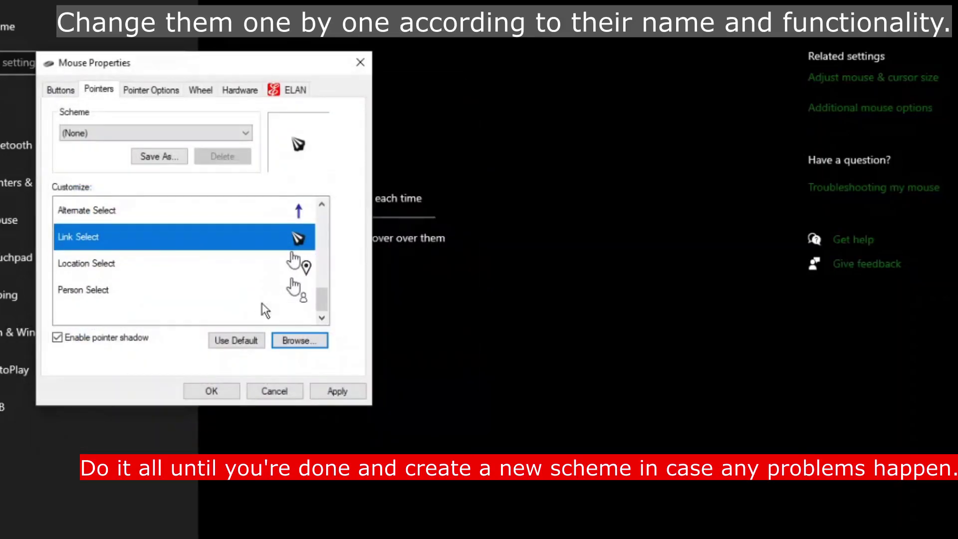
left_click(346, 393)
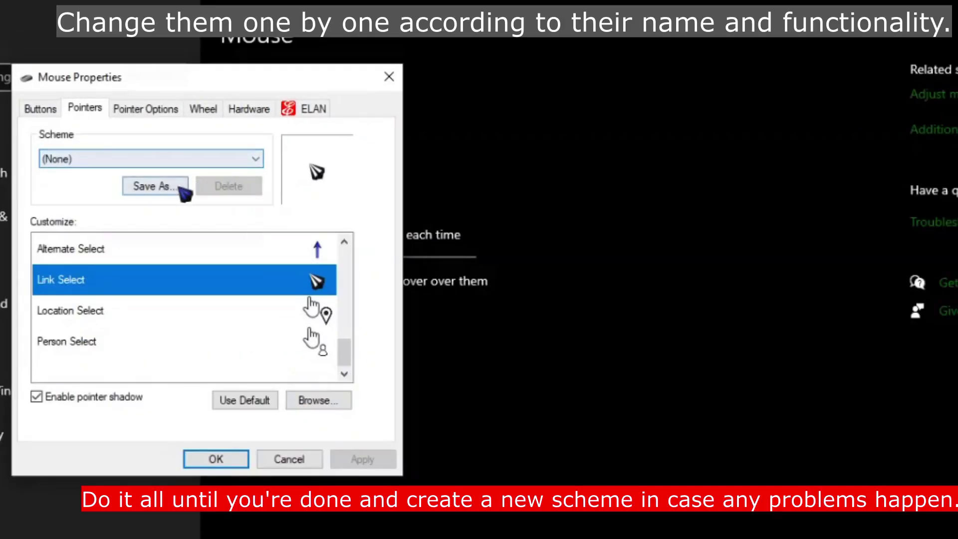
- Save the customized pointers as a scheme named "new cursor" and confirm the mouse properties with that scheme selected
left_click(178, 189)
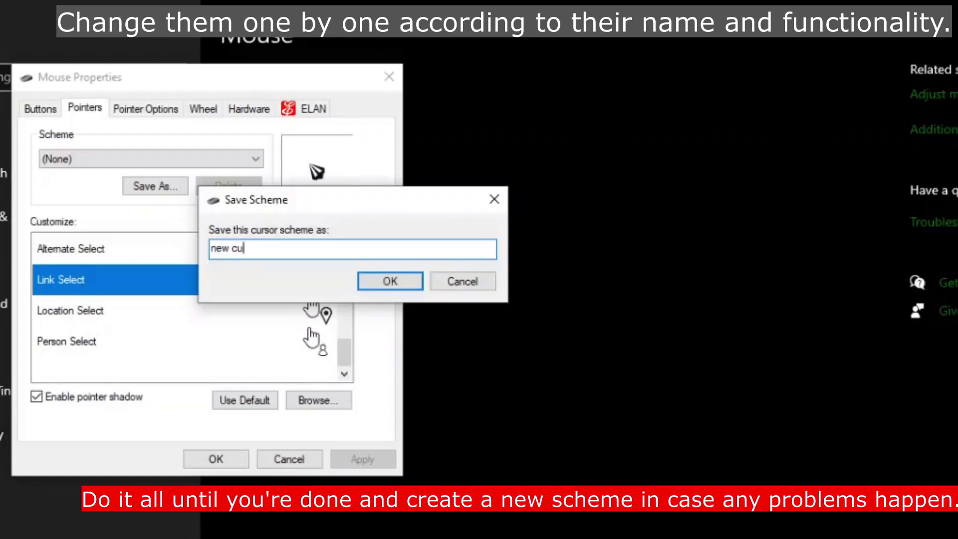
key("Return")
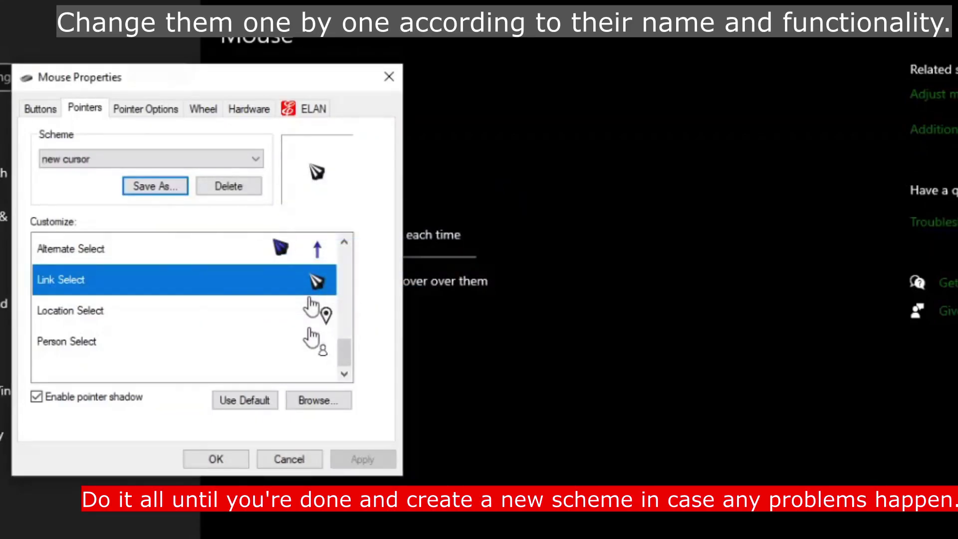
left_click(190, 159)
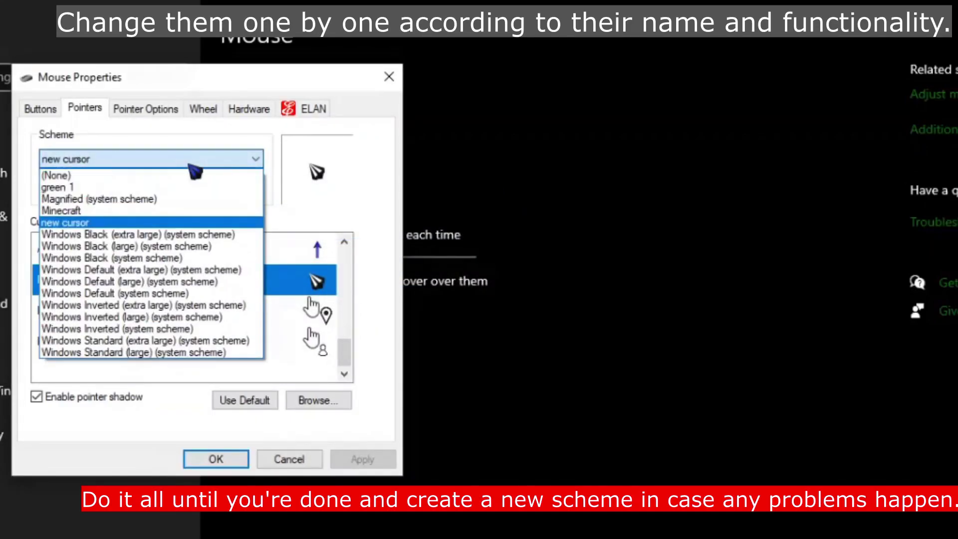
left_click(152, 223)
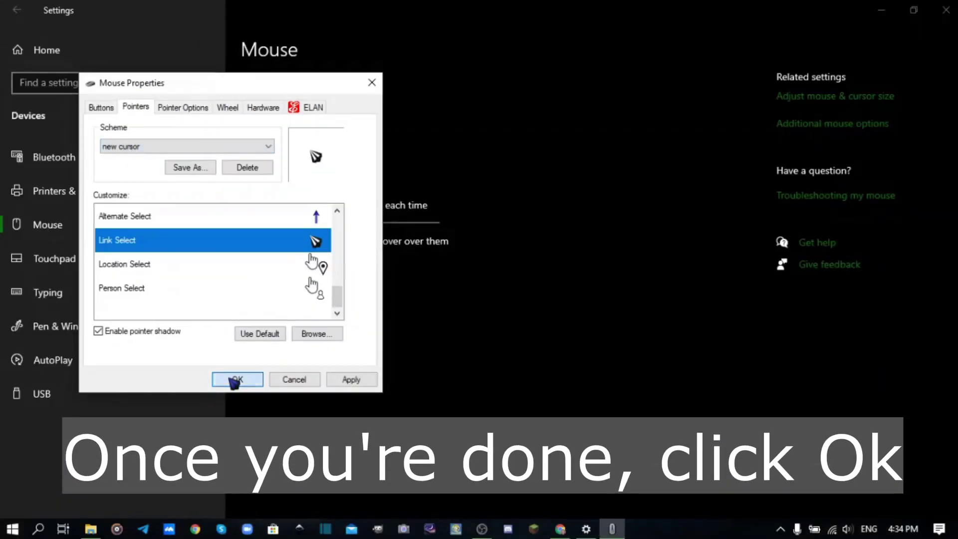
left_click(215, 459)
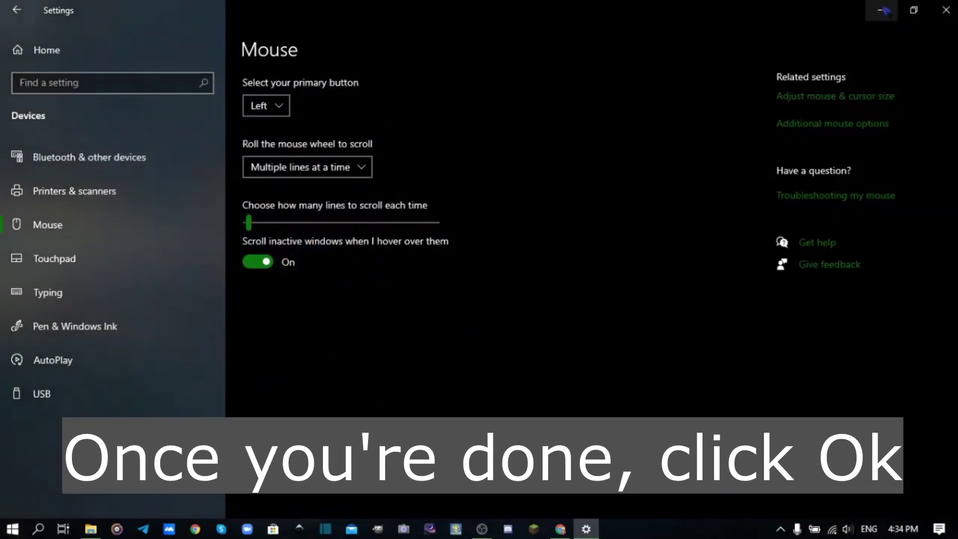